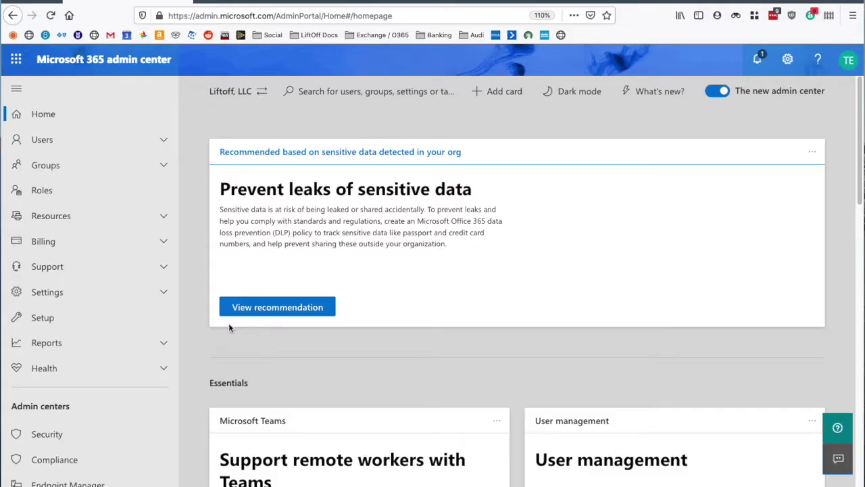
- Open the Exchange admin center from the Admin centers list
scroll(245, 339, down, 5)
scroll(244, 339, up, 5)
drag(273, 16, 195, 16)
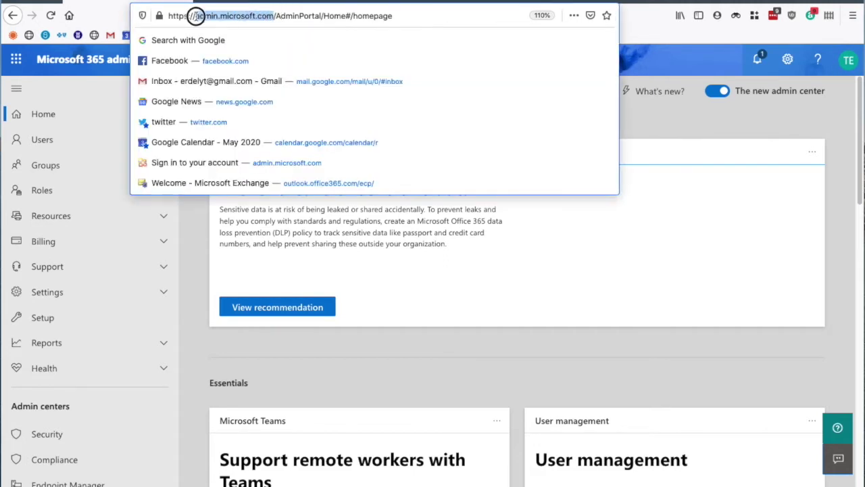
click(203, 349)
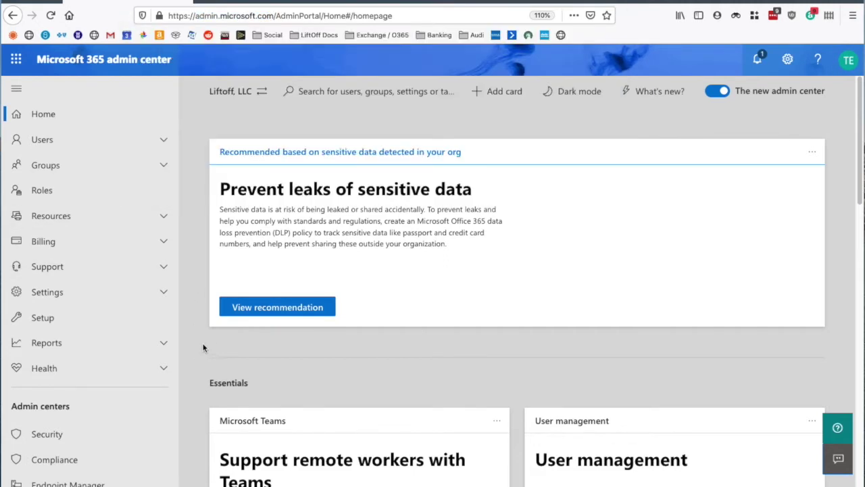
scroll(204, 318, down, 5)
scroll(120, 313, down, 2)
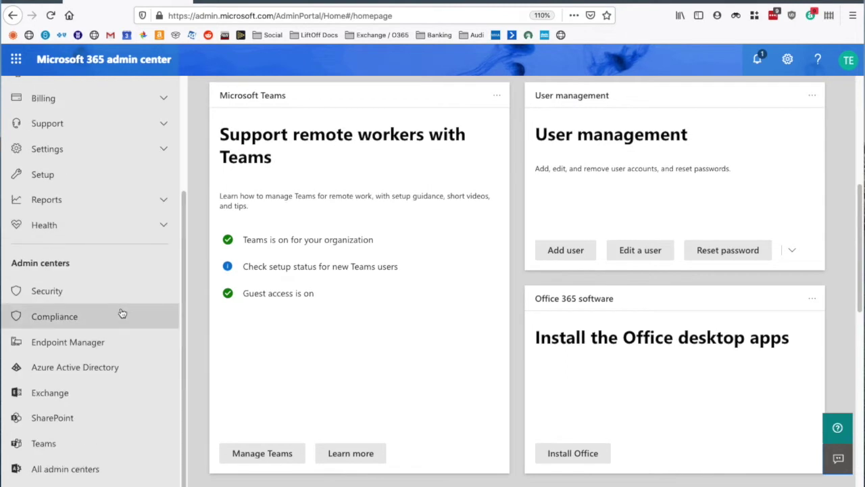
click(108, 393)
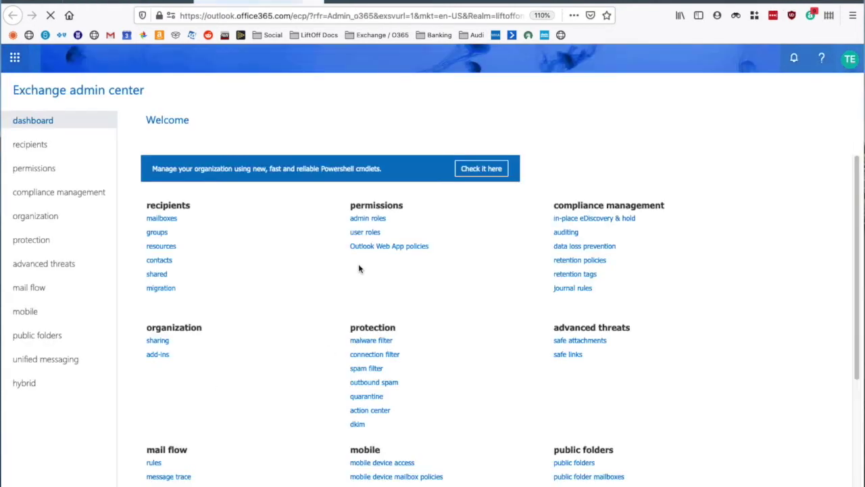
drag(308, 15, 205, 15)
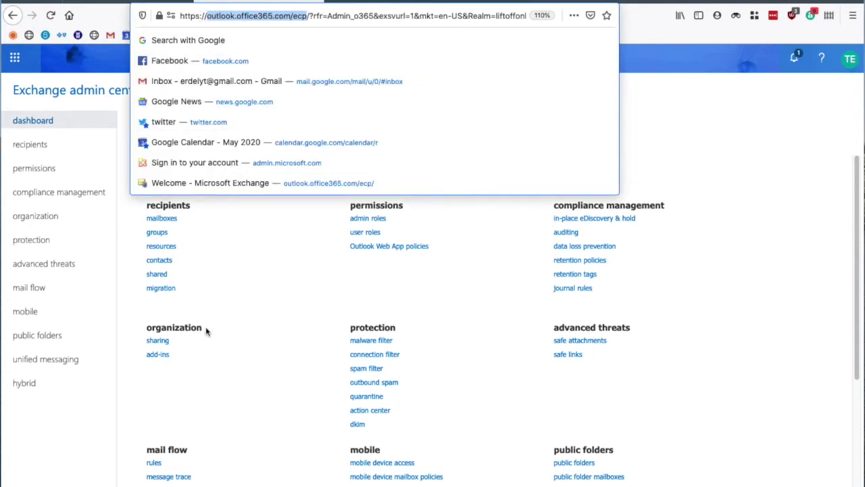
click(242, 332)
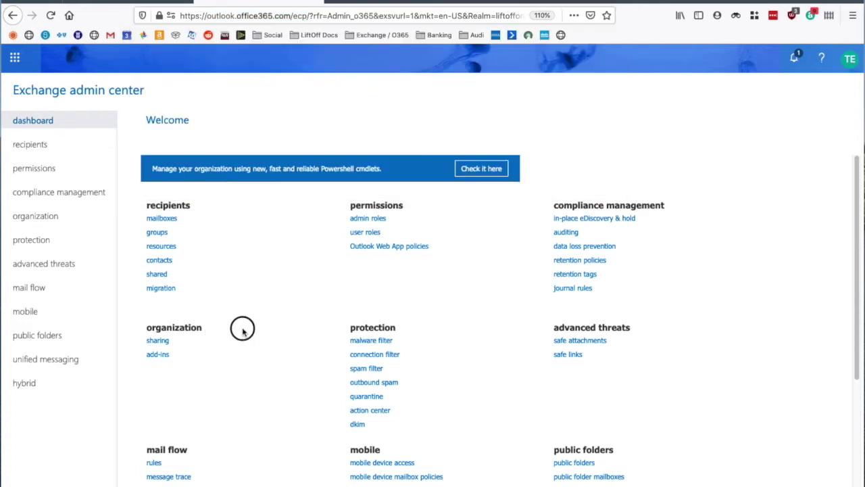
- Start a new mail flow rule under mail flow > rules and expand More options
click(30, 288)
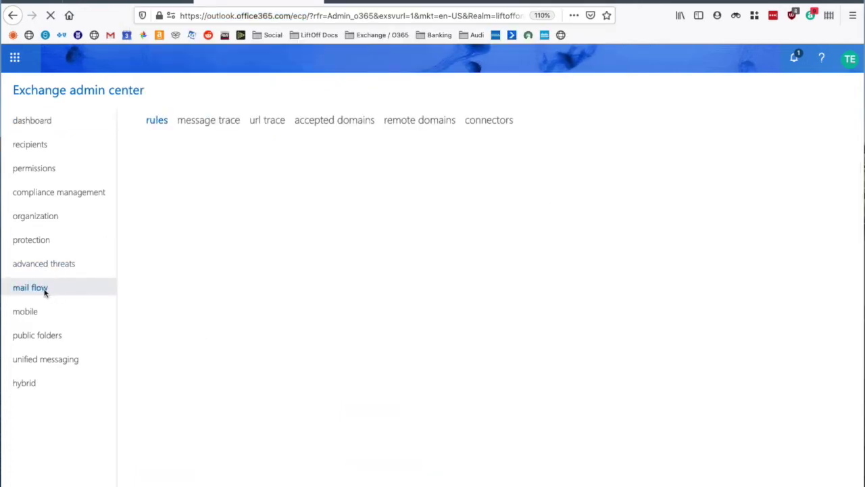
click(148, 165)
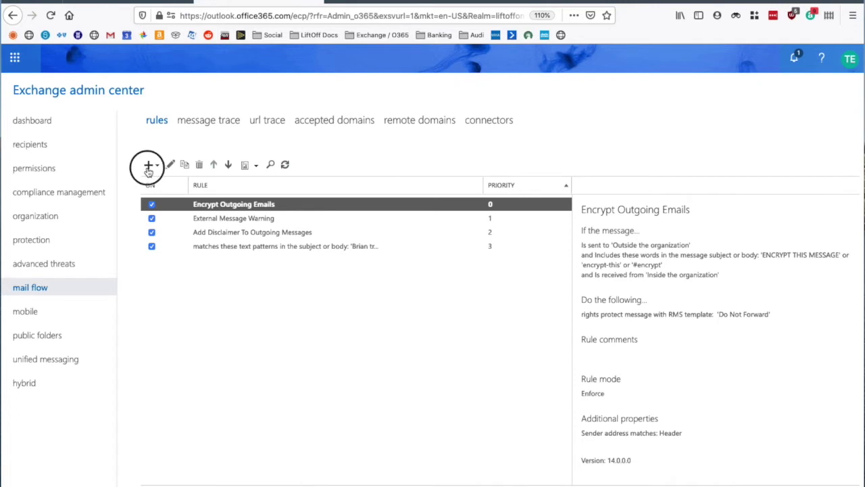
click(299, 185)
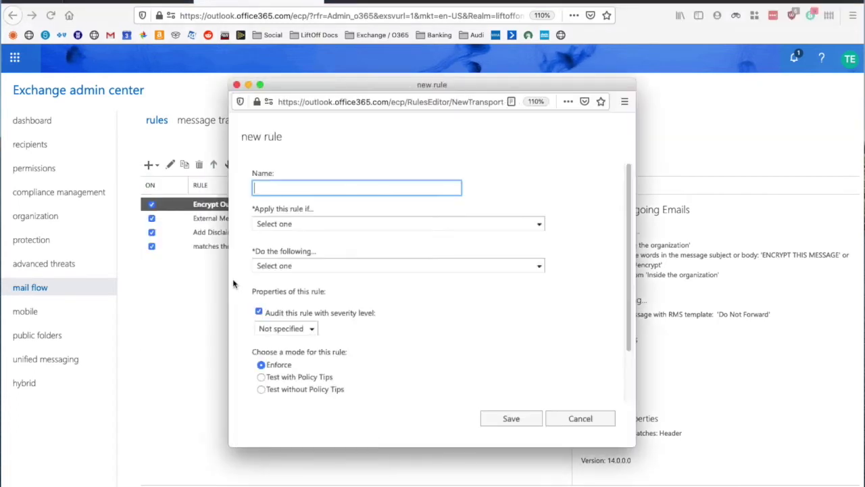
scroll(473, 332, down, 2)
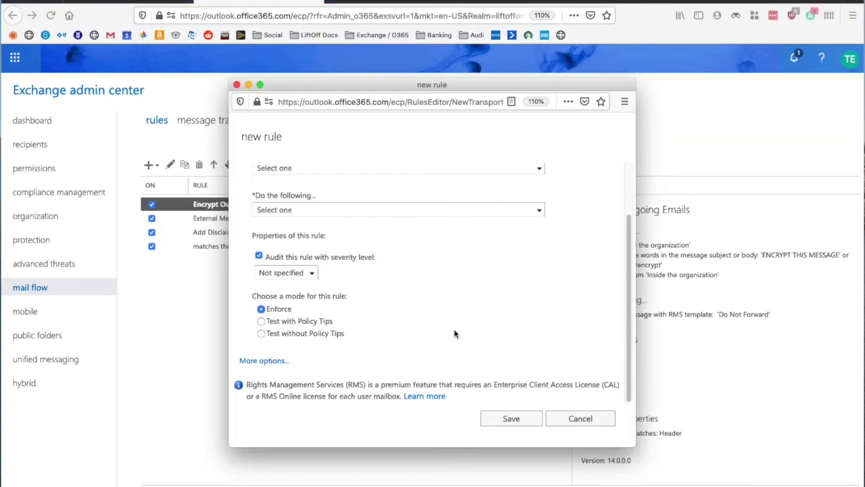
click(250, 362)
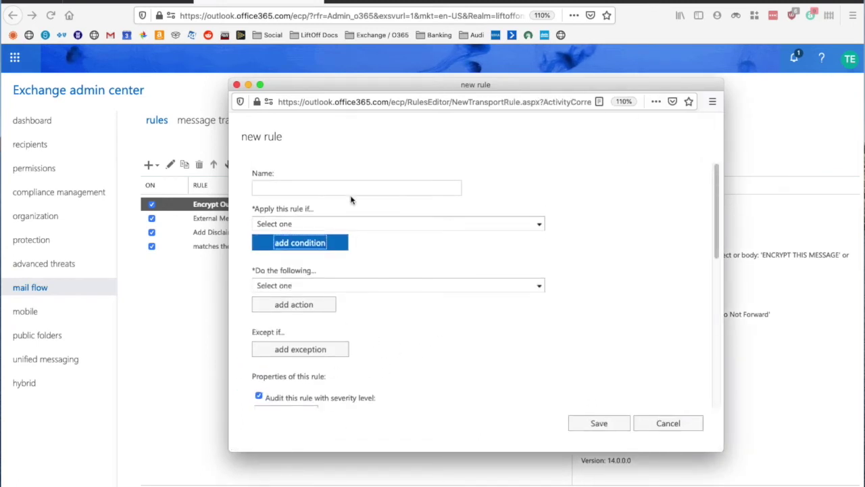
click(351, 189)
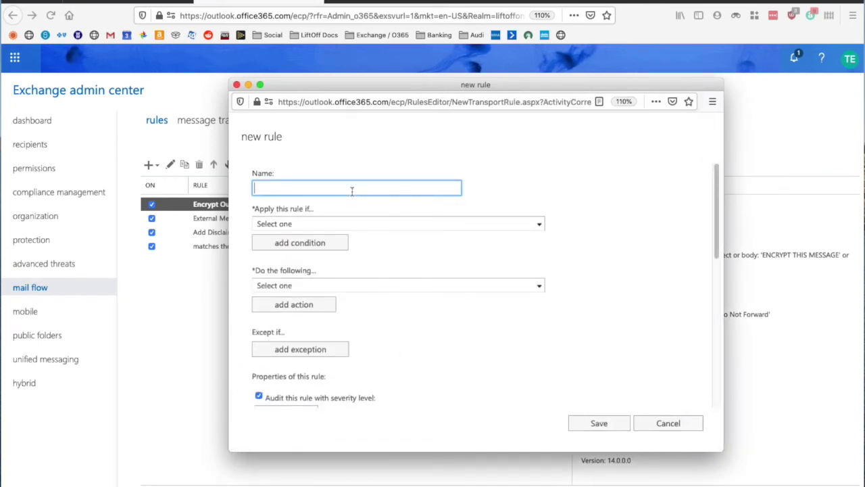
- Name the rule 'Disable Automatic Forwarding' and require the sender be Inside the organization
text(Disable)
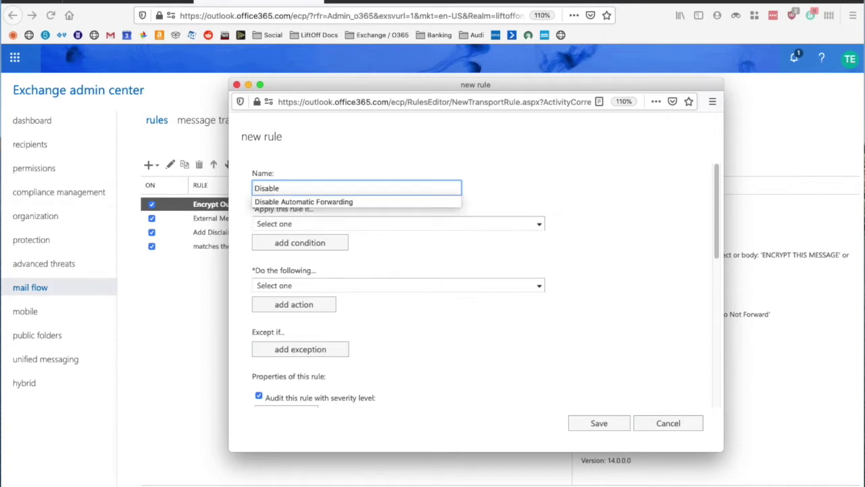
click(363, 203)
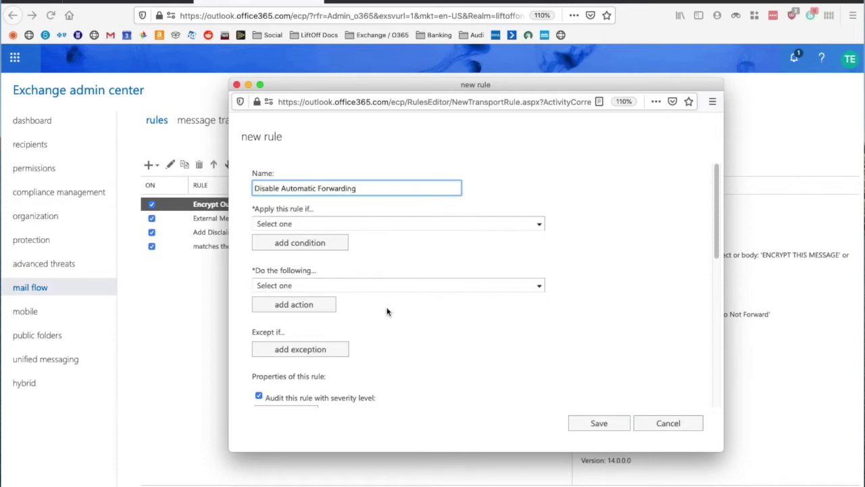
click(370, 224)
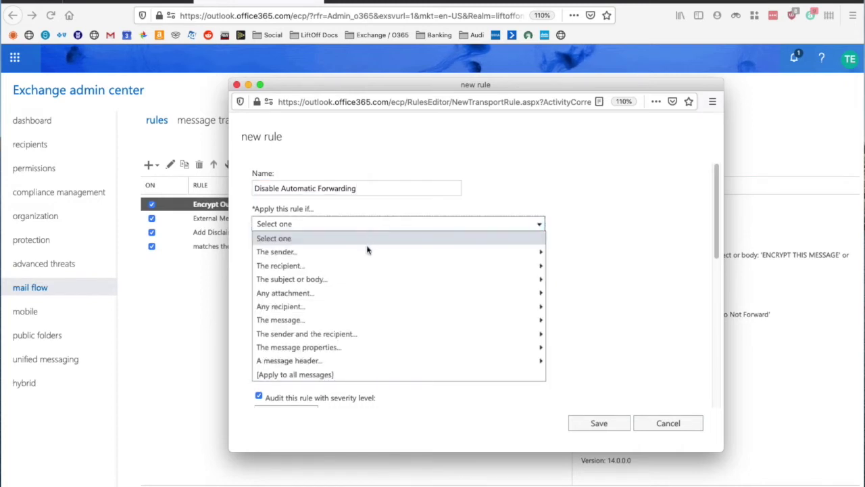
mouse_move(365, 252)
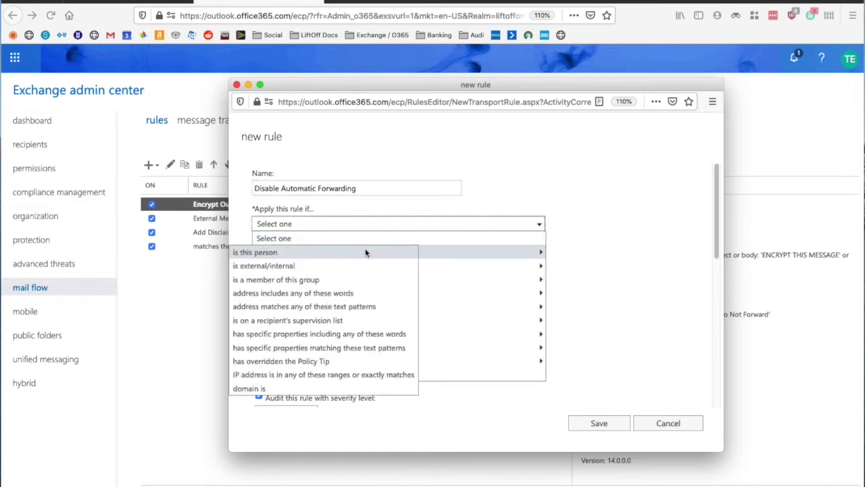
click(300, 267)
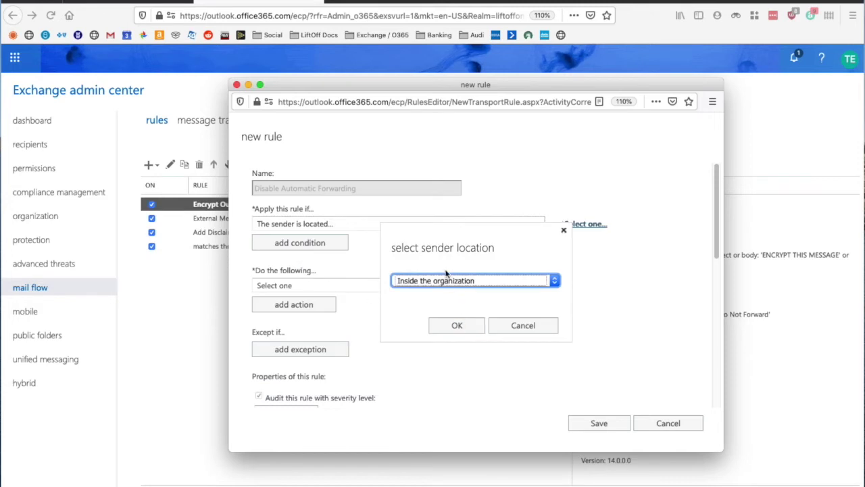
click(457, 326)
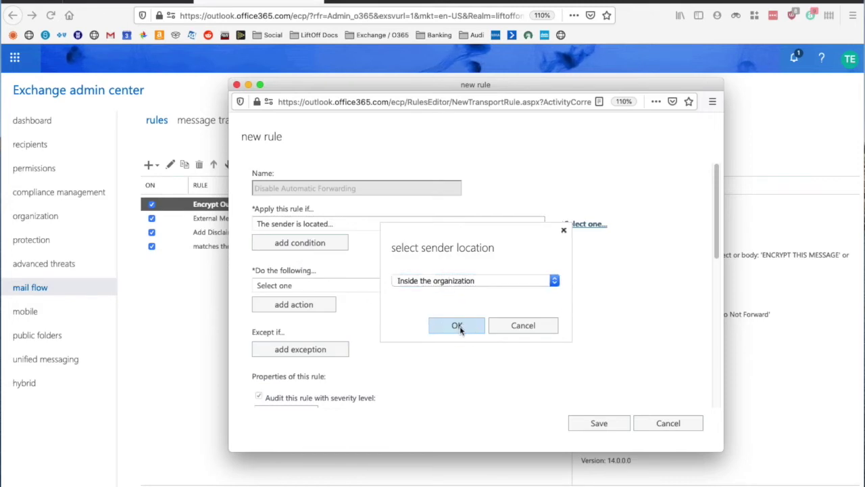
- Add a second condition requiring the recipient be located Outside the organization
click(302, 248)
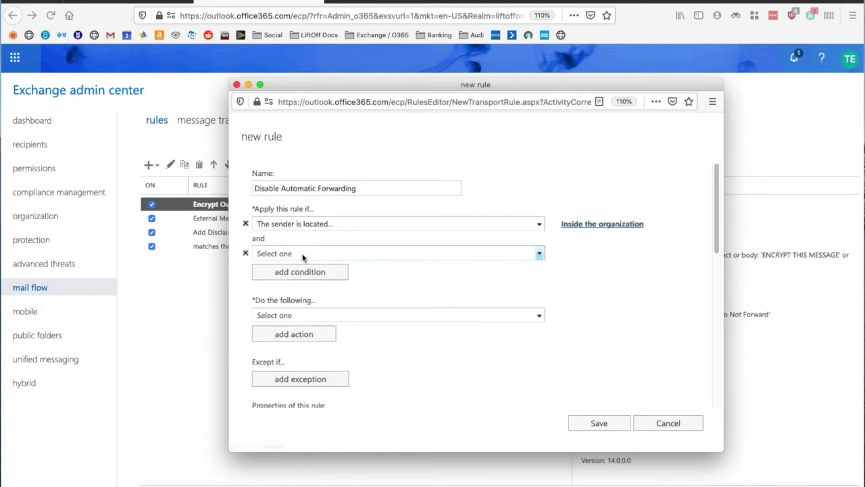
click(308, 255)
mouse_move(311, 299)
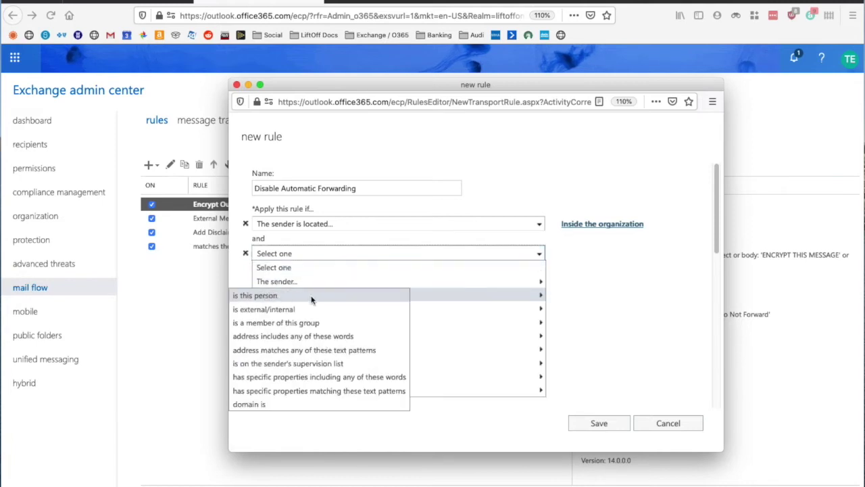
click(300, 311)
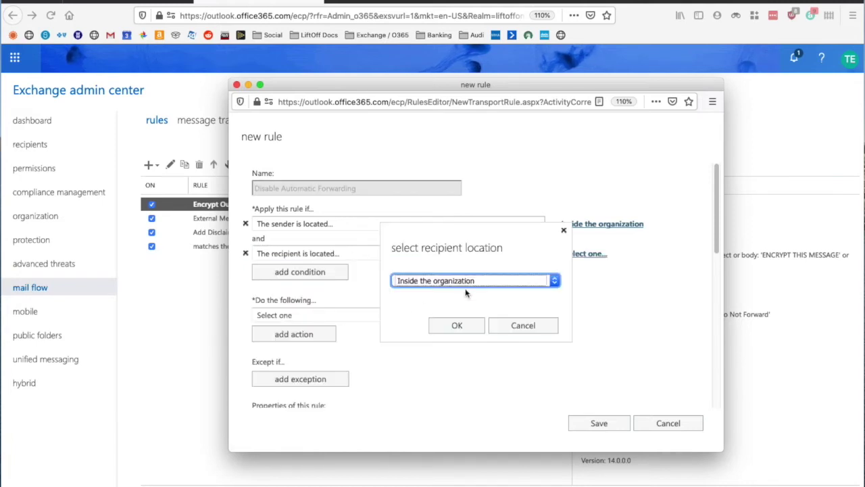
click(470, 283)
click(469, 293)
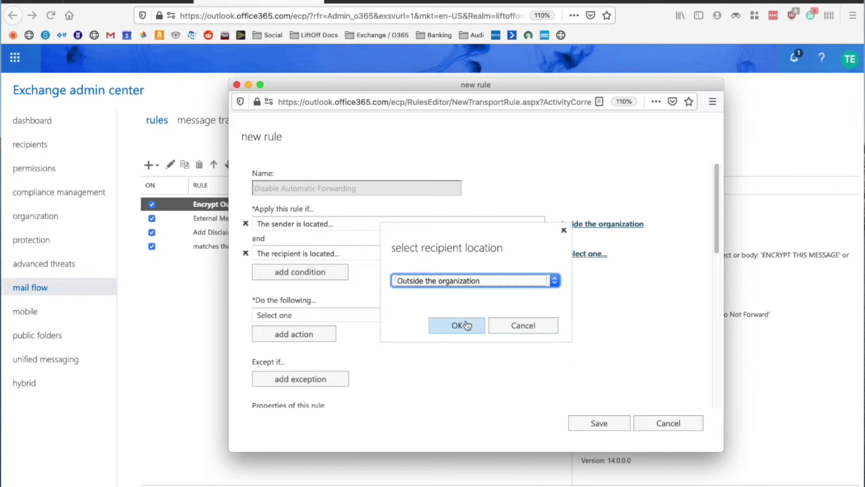
click(462, 325)
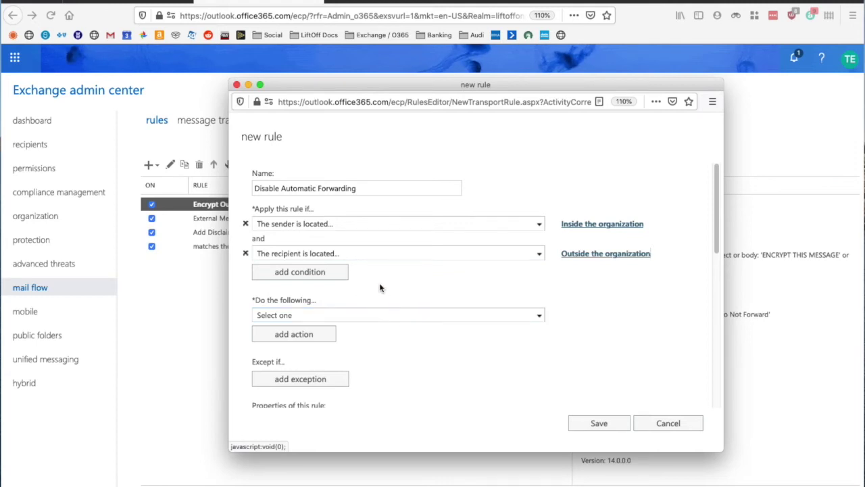
click(333, 271)
- Add a condition that the message type must be Auto-forward
click(405, 284)
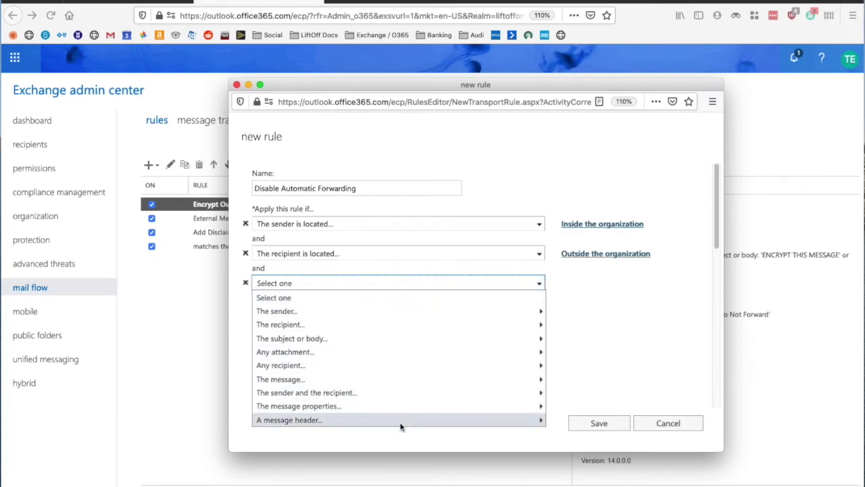
mouse_move(405, 408)
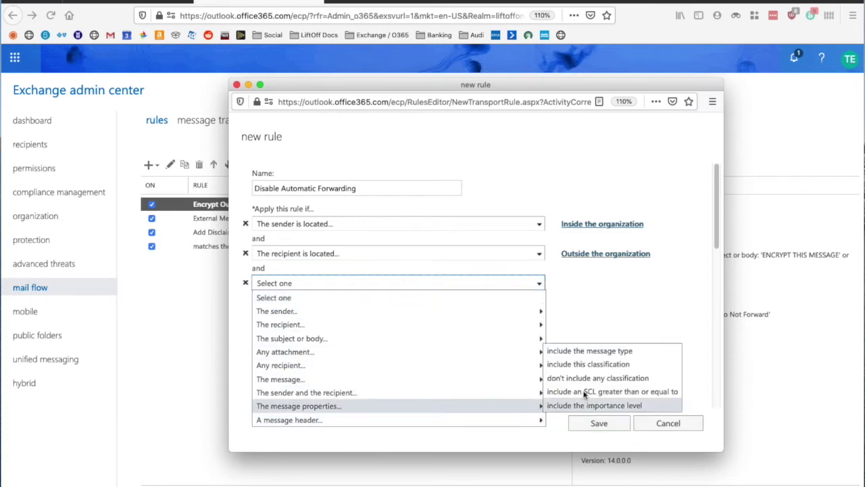
click(614, 353)
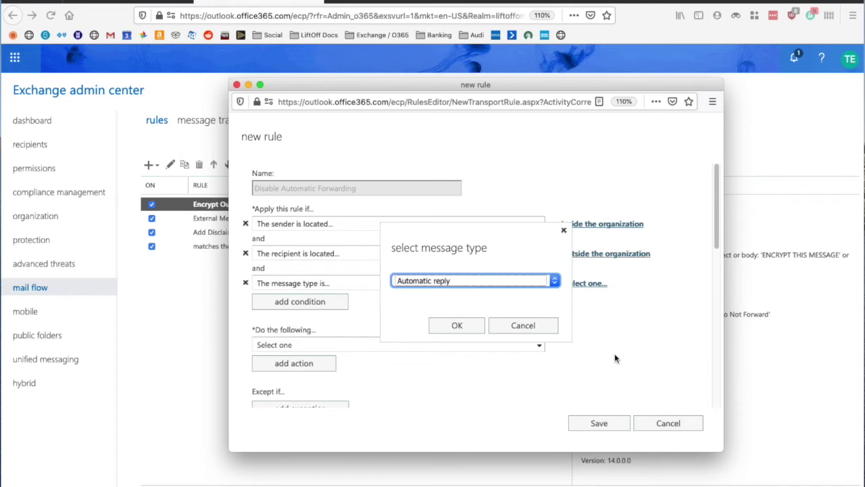
click(513, 283)
click(510, 293)
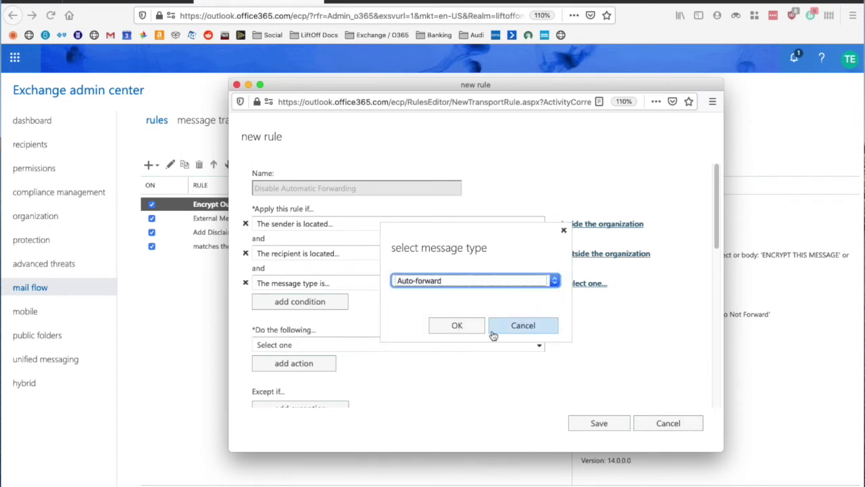
click(465, 327)
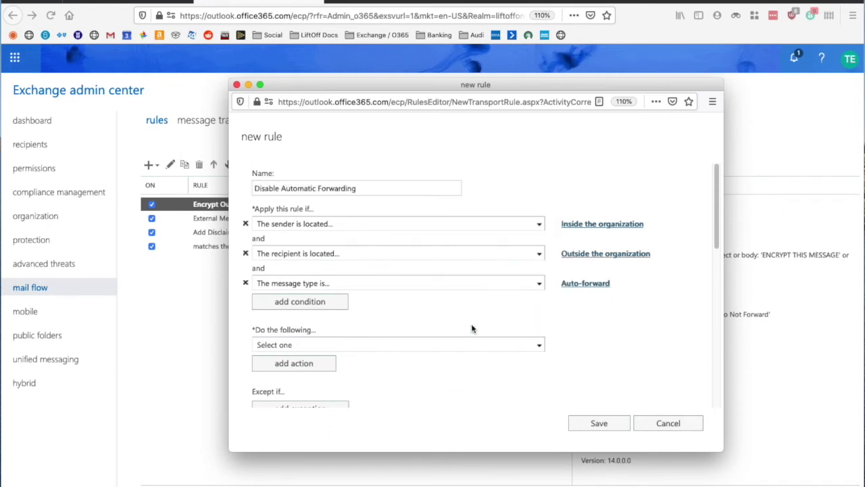
scroll(632, 331, down, 2)
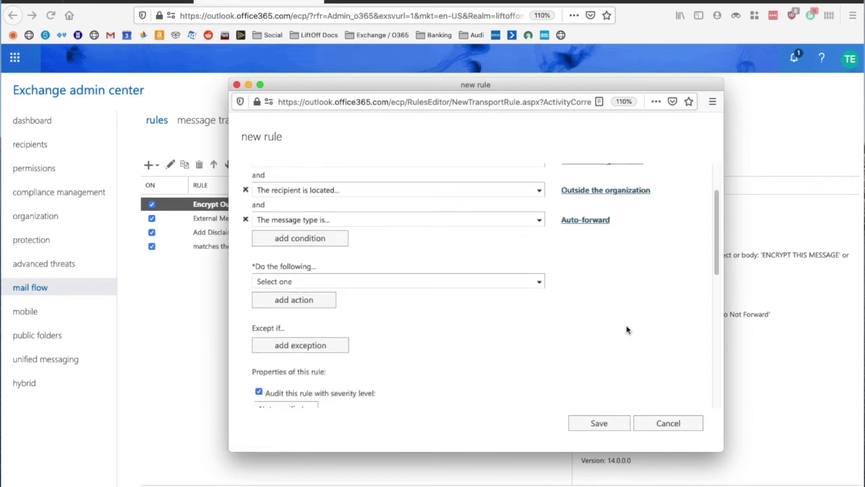
scroll(628, 330, up, 1)
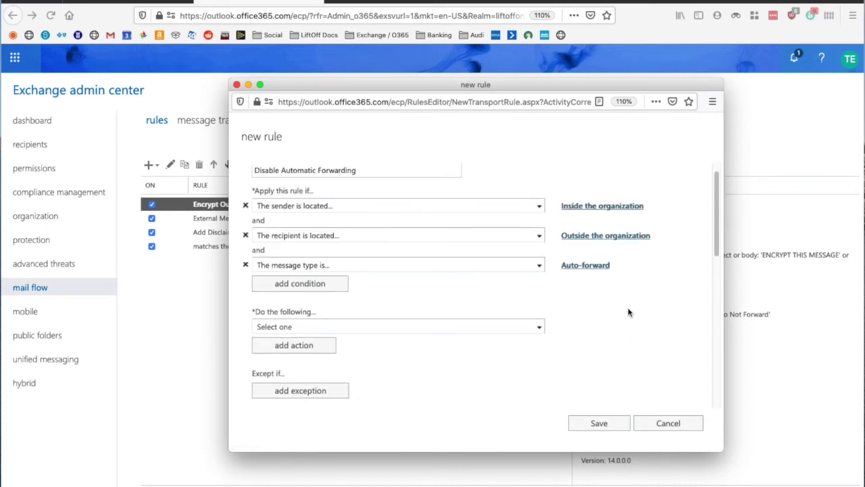
scroll(628, 311, down, 1)
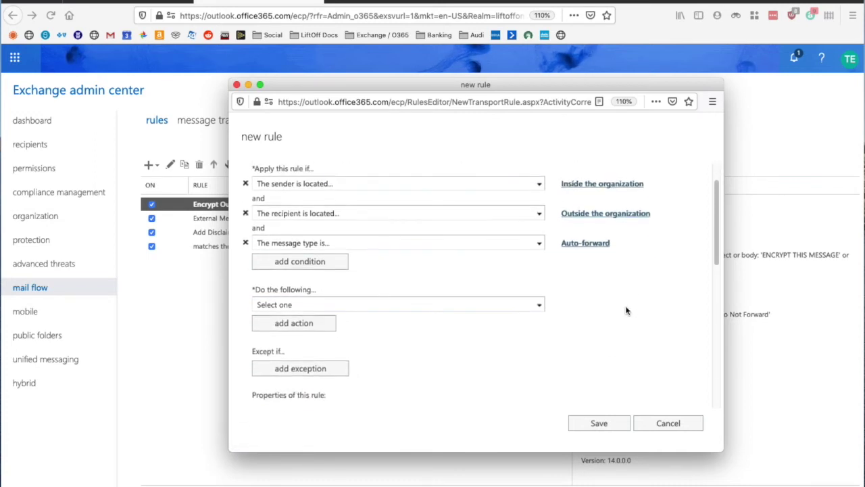
- Set the action to reject with explanation 'Automatic Forwarding Is Not Allowed In Your Organization'
click(333, 305)
mouse_move(366, 167)
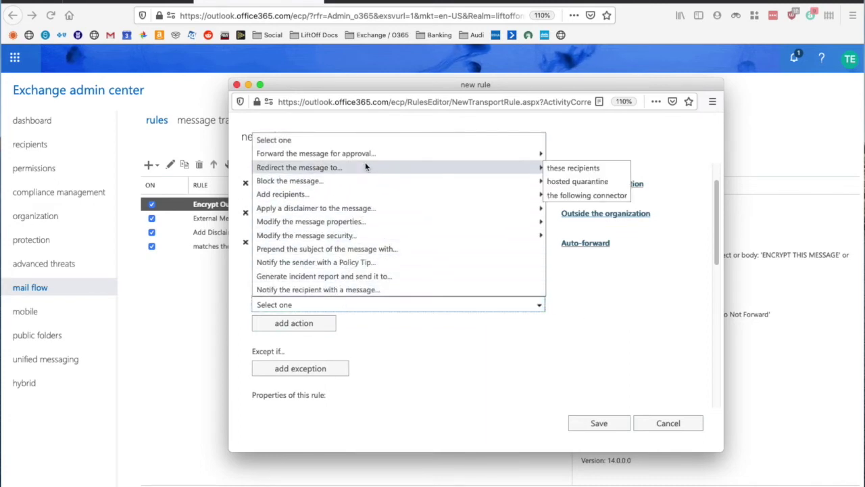
mouse_move(396, 179)
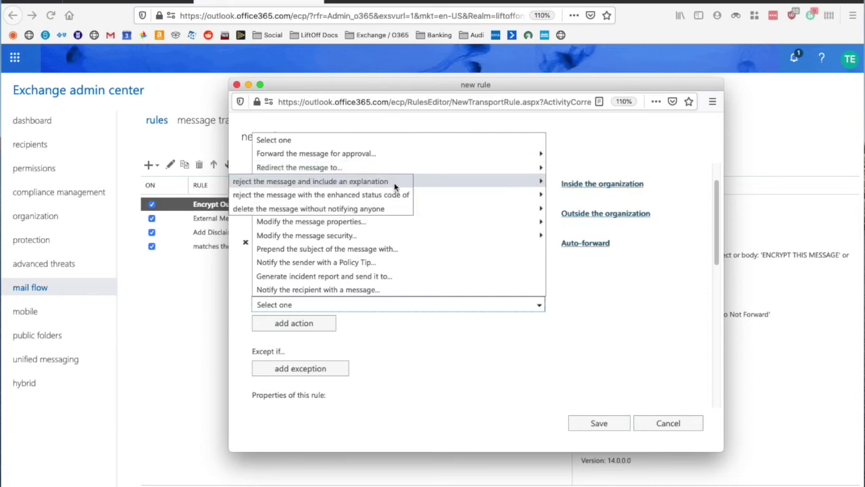
click(396, 183)
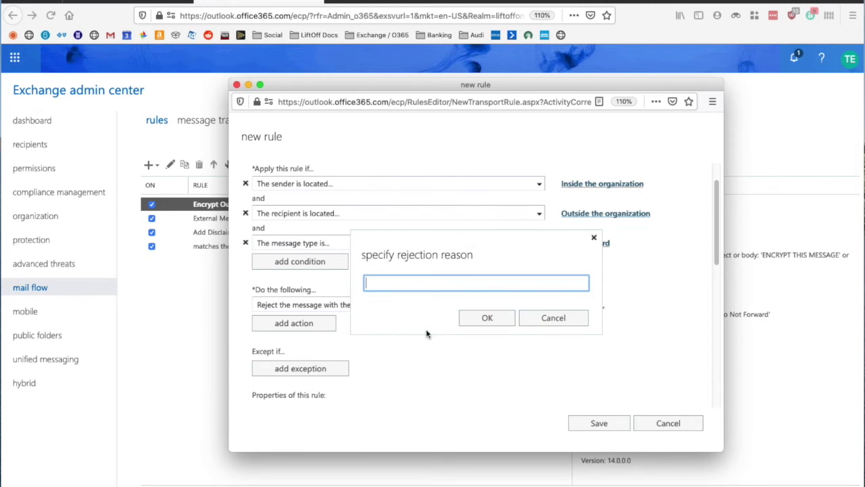
text(Auto)
key(Down)
key(Return)
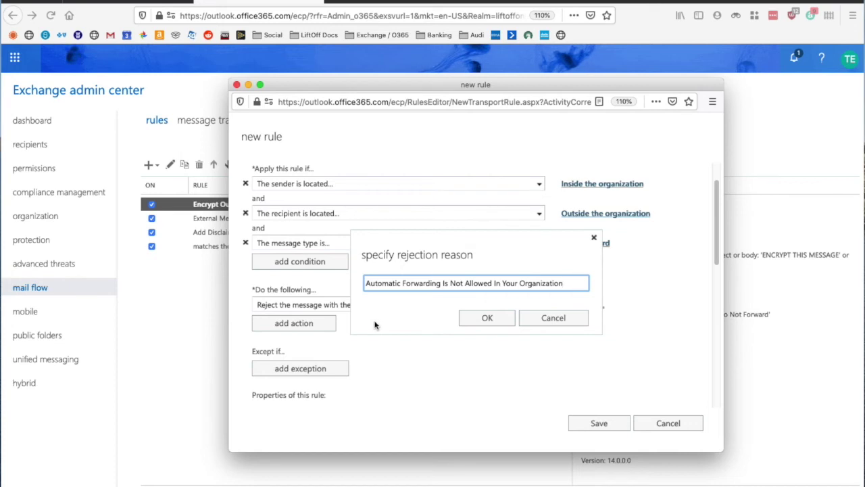
click(484, 316)
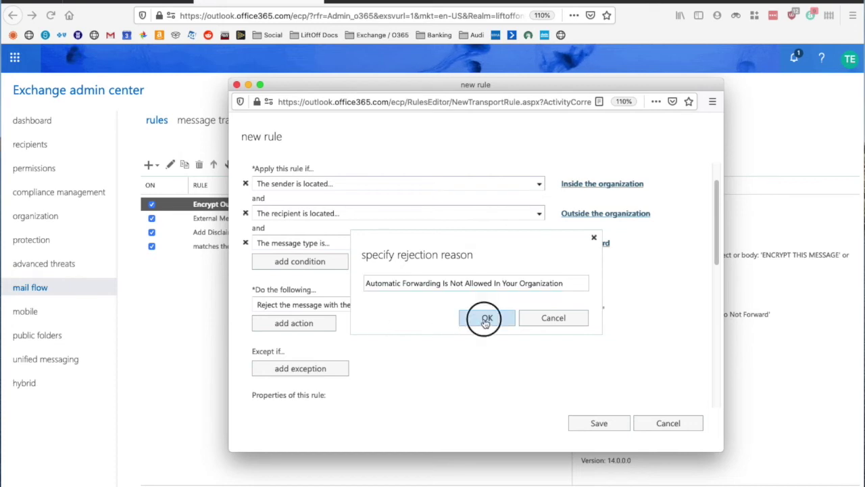
scroll(419, 392, down, 2)
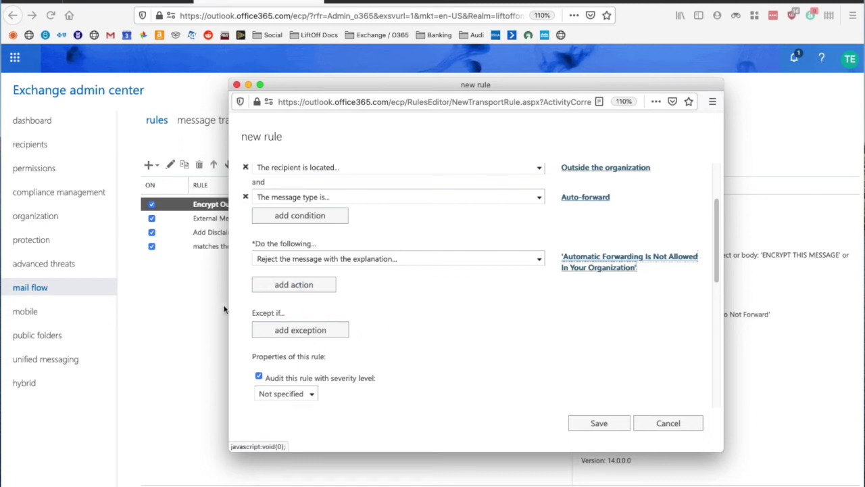
- Add an exception when the sender is one selected user from the organization's members
click(330, 340)
click(328, 328)
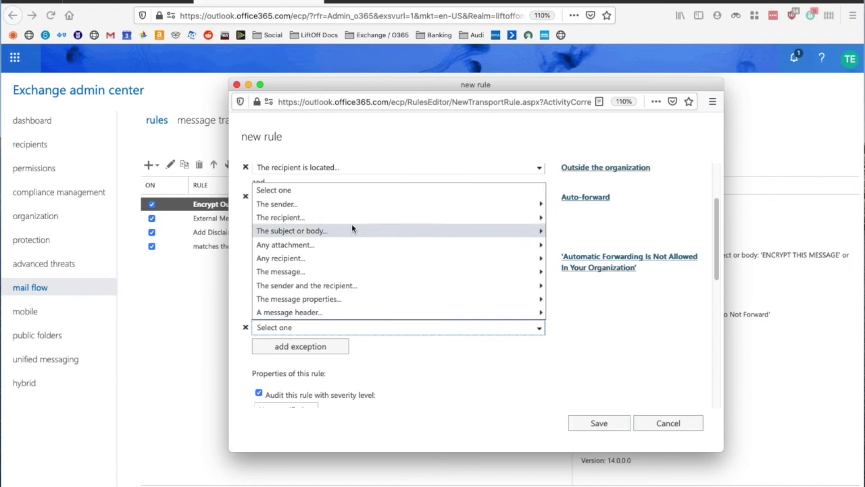
click(347, 204)
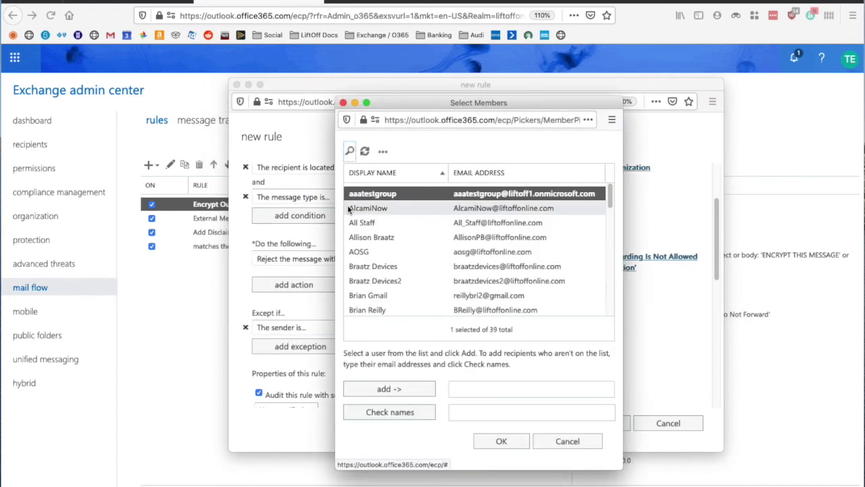
click(443, 309)
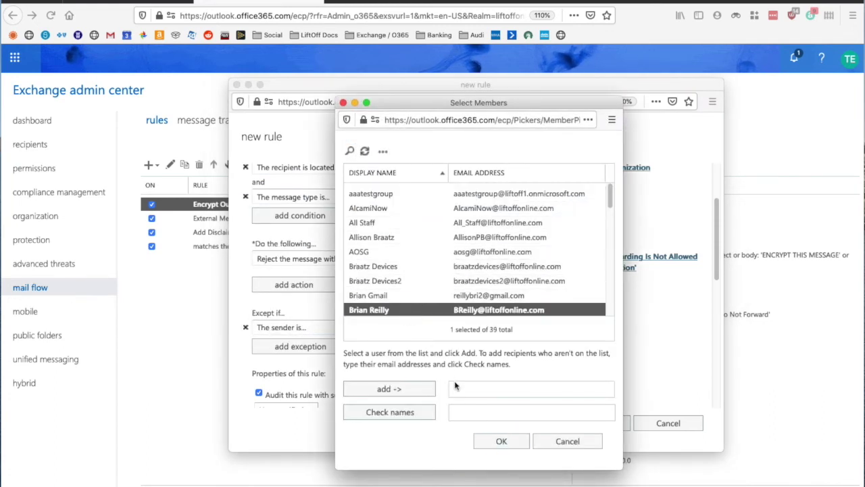
click(386, 392)
click(502, 441)
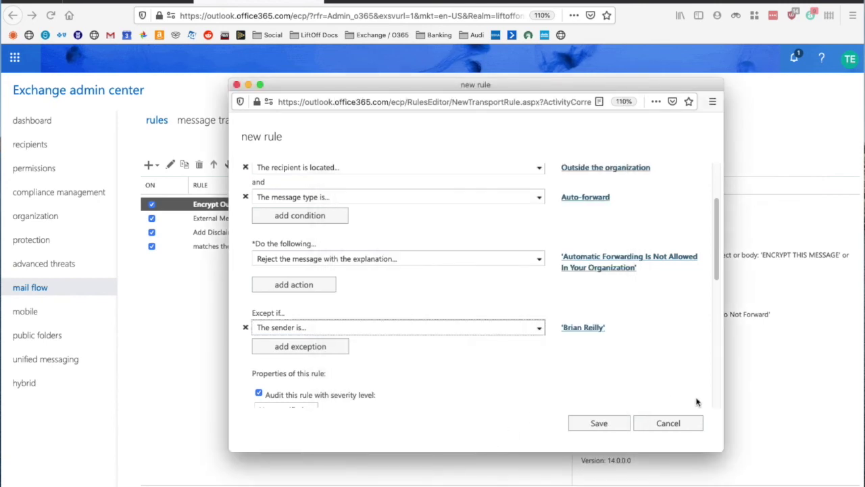
scroll(492, 170, up, 3)
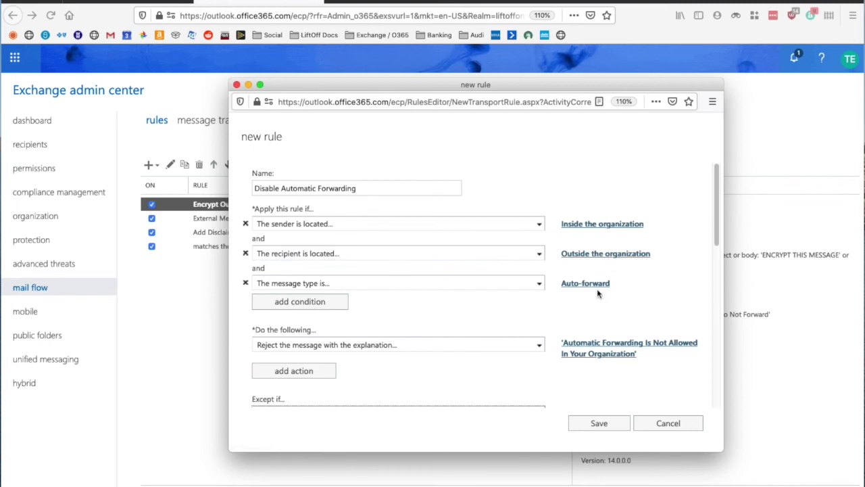
scroll(600, 297, down, 3)
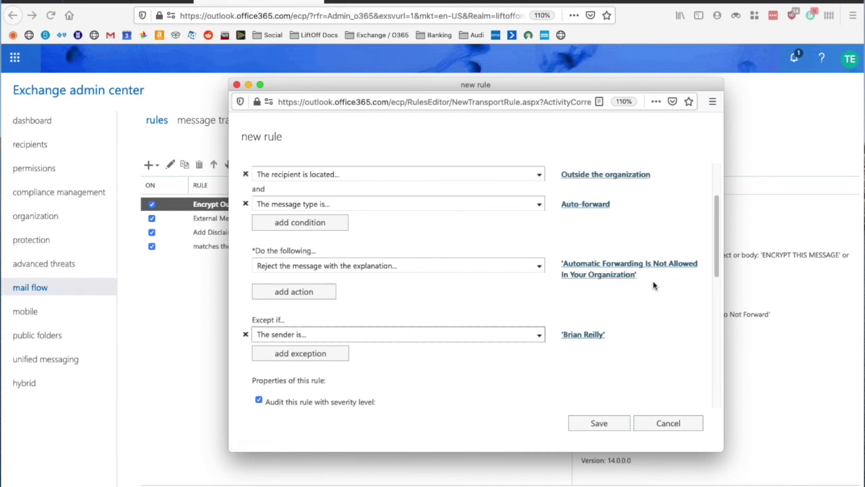
scroll(640, 322, down, 1)
scroll(640, 322, down, 1)
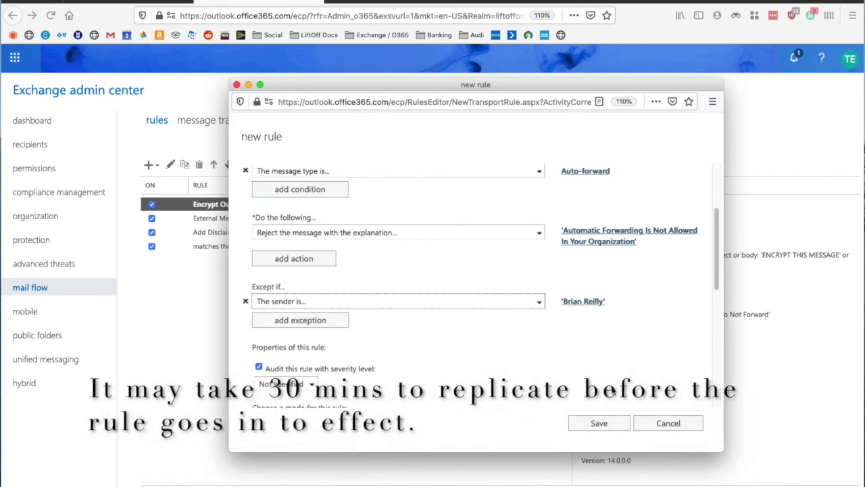
click(598, 423)
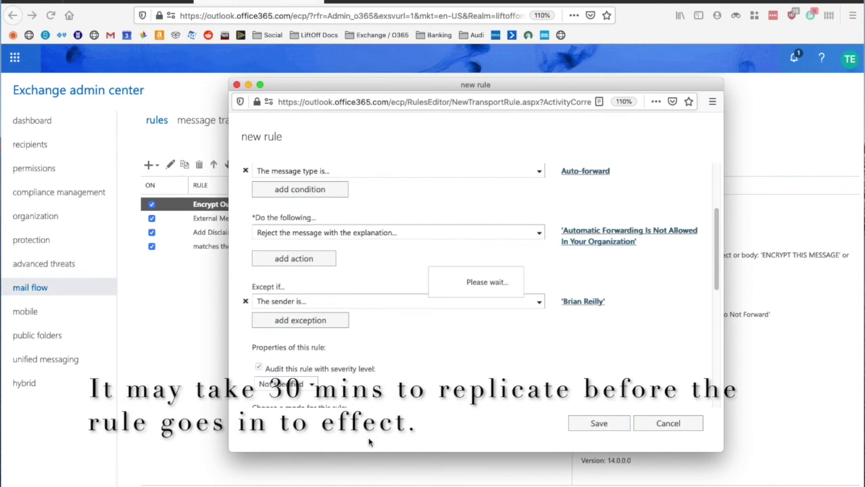